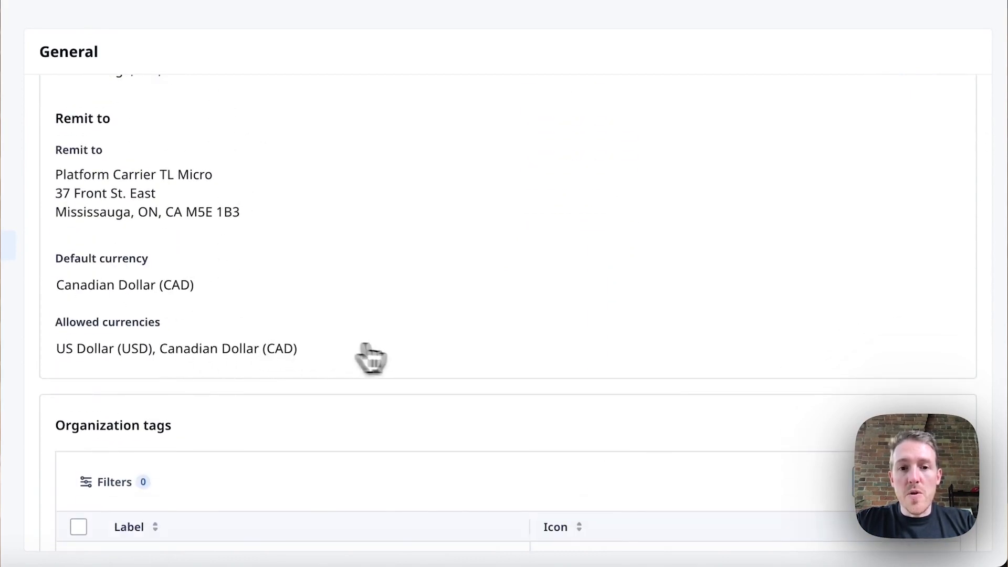
# Start editing the organization details and choose Canadian Dollar (CAD) as the default currency
pyautogui.scroll(4, 402, 359)
pyautogui.scroll(2, 400, 357)
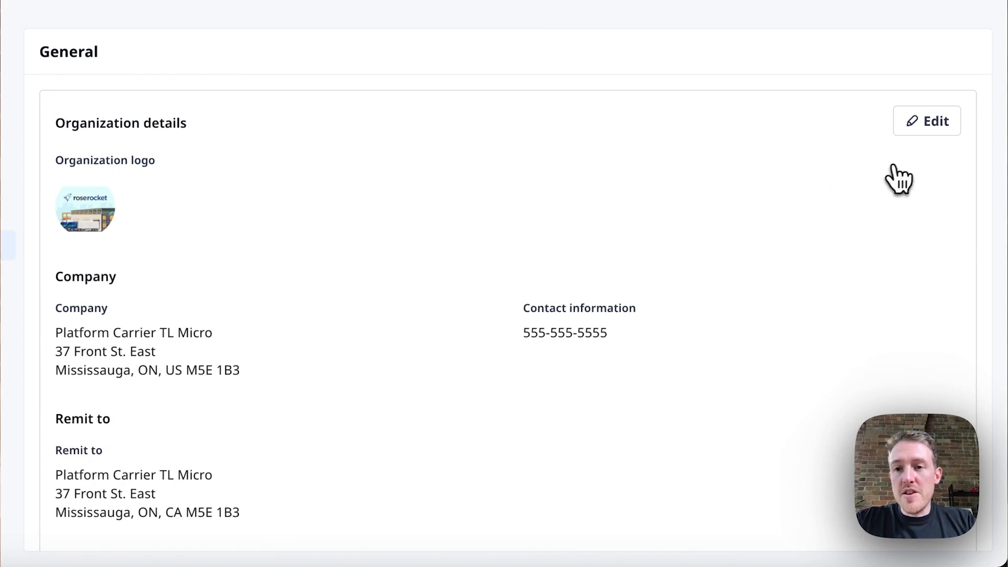
pyautogui.click(940, 129)
pyautogui.scroll(-10, 698, 247)
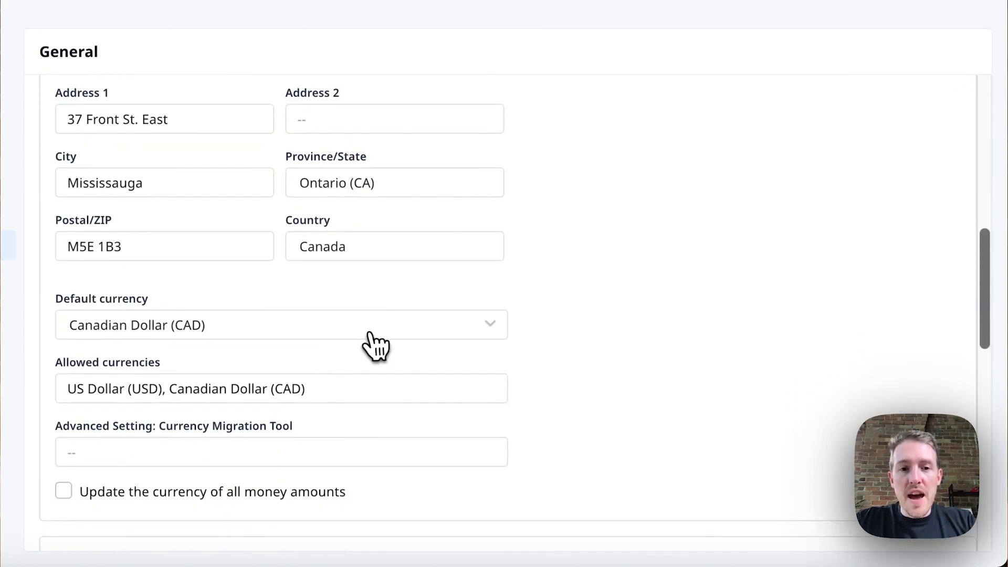
pyautogui.click(332, 322)
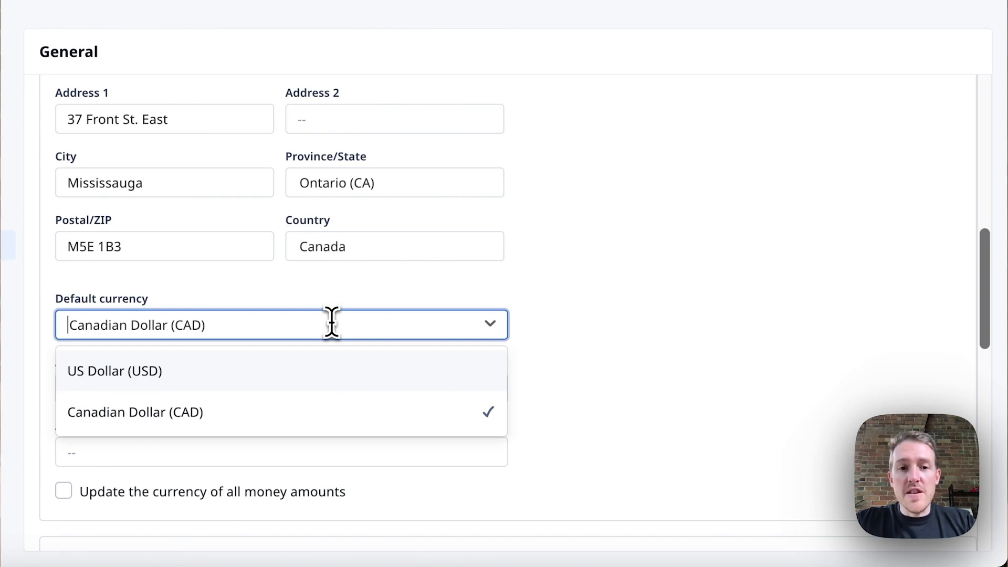
pyautogui.click(305, 413)
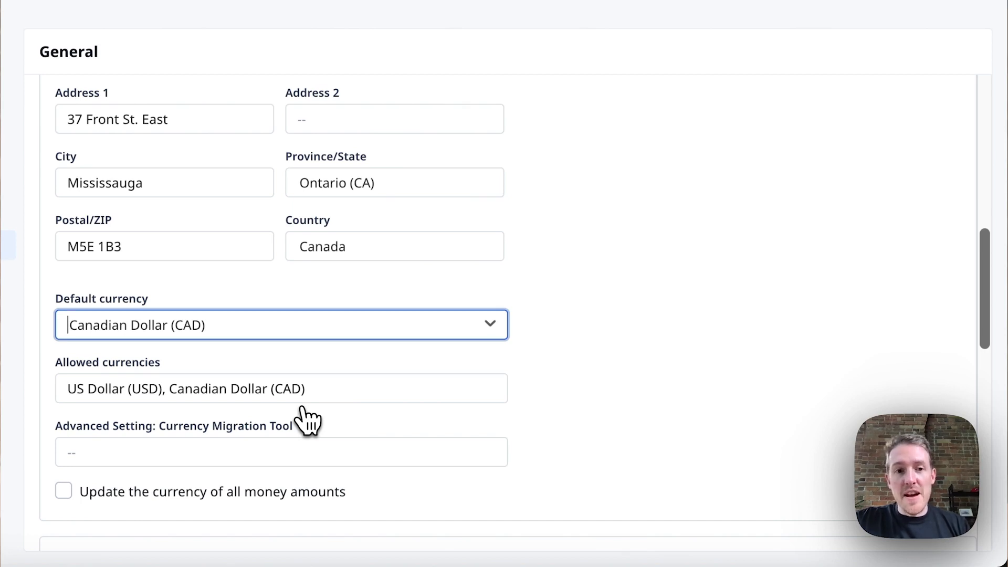
# Check which currencies can be selected under Allowed currencies, and save the organization details
pyautogui.click(337, 397)
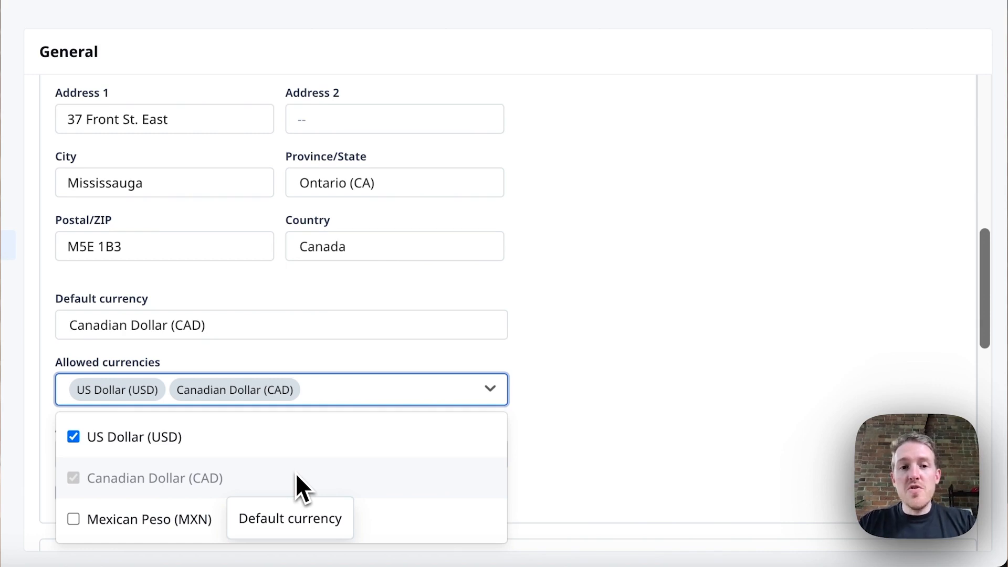
pyautogui.click(587, 398)
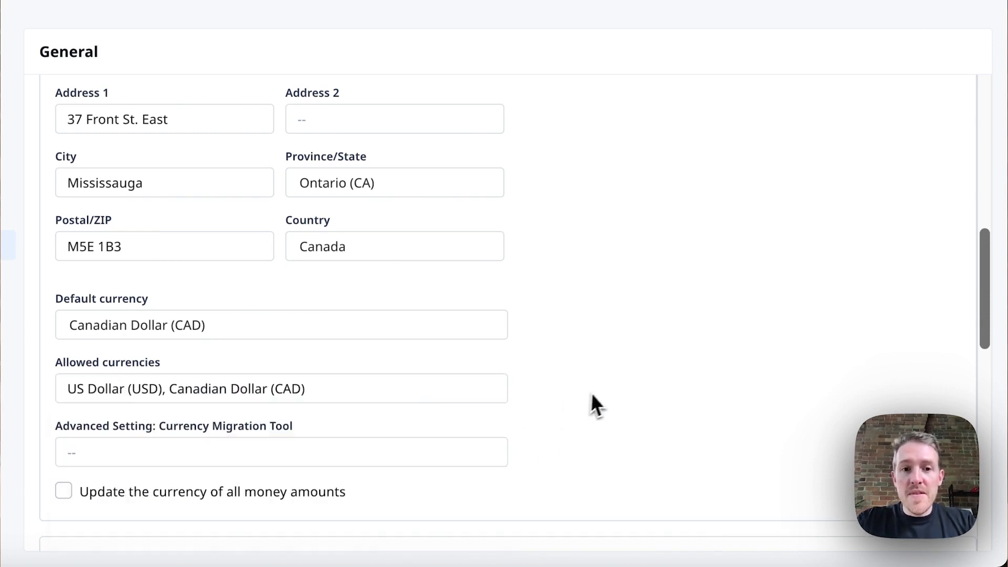
pyautogui.click(340, 396)
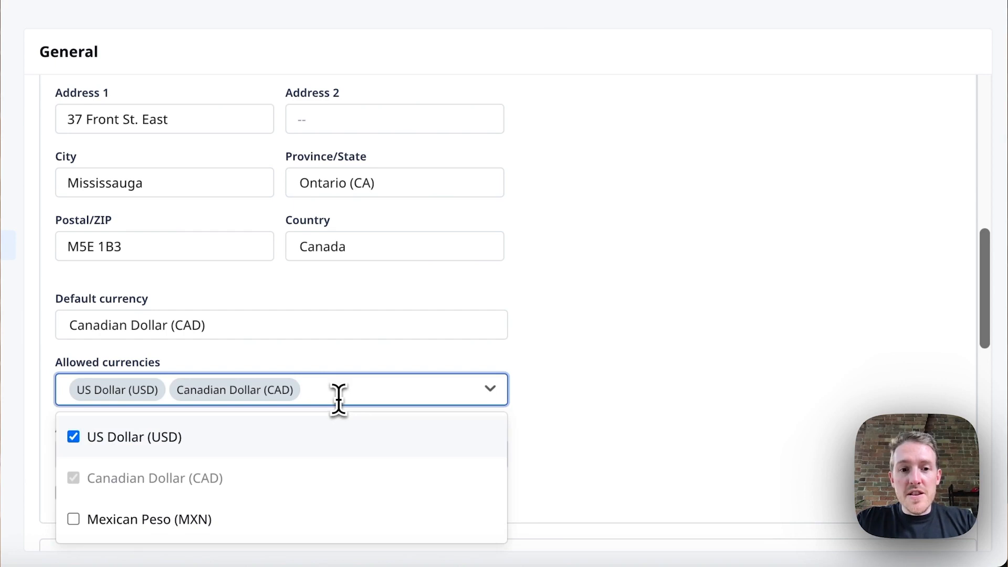
pyautogui.click(339, 399)
pyautogui.click(609, 371)
pyautogui.scroll(2, 613, 372)
pyautogui.scroll(8, 614, 372)
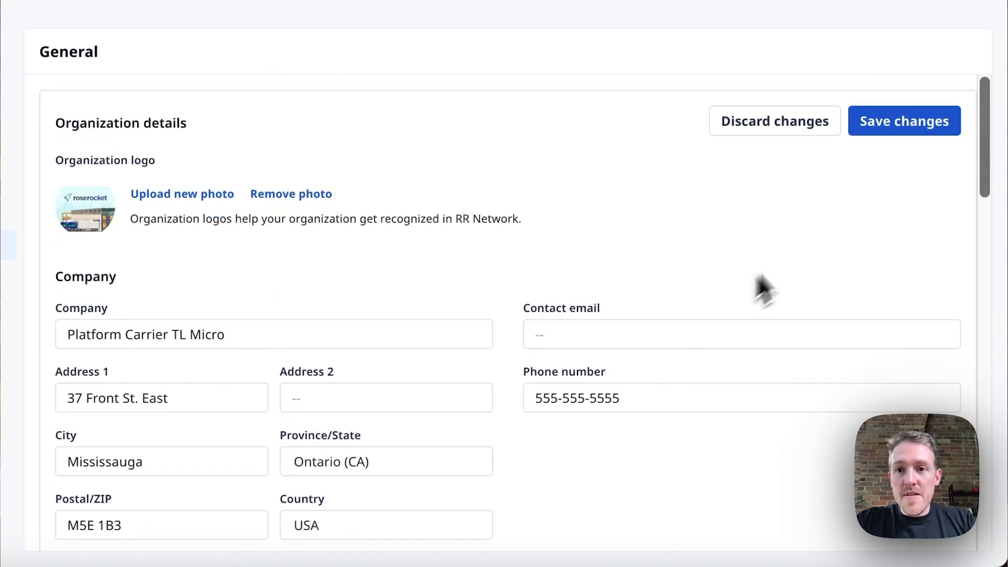
pyautogui.click(917, 178)
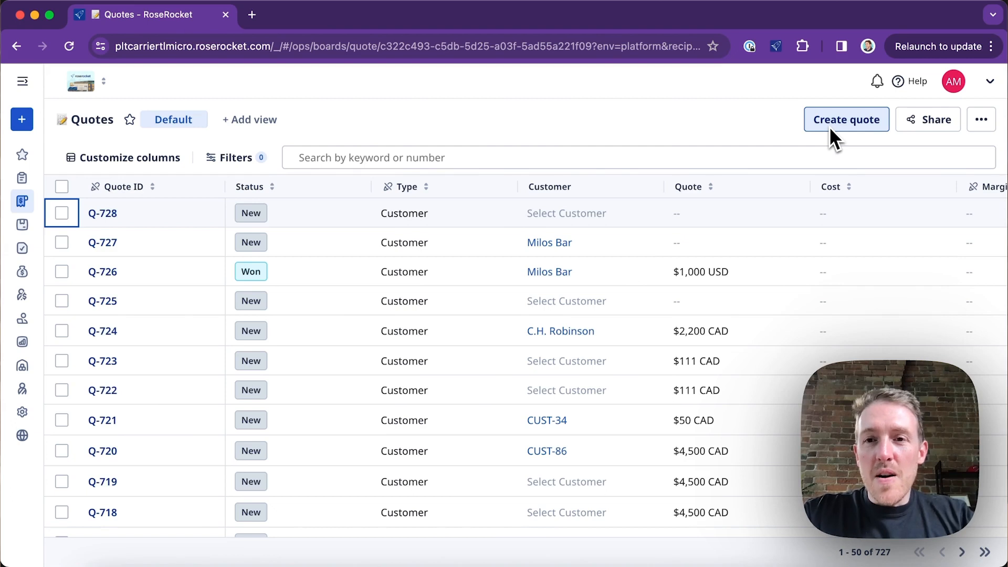
pyautogui.click(826, 124)
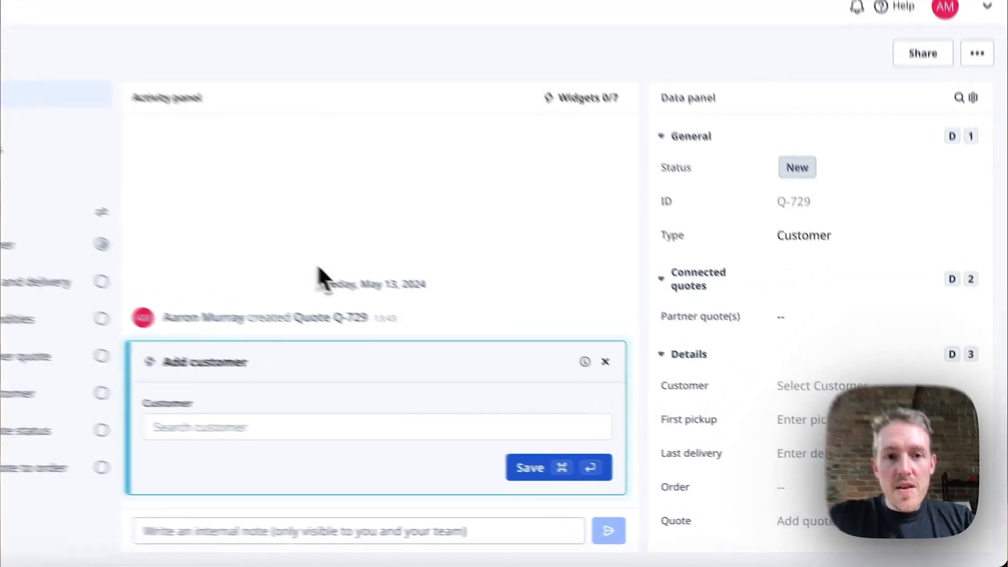
pyautogui.click(398, 444)
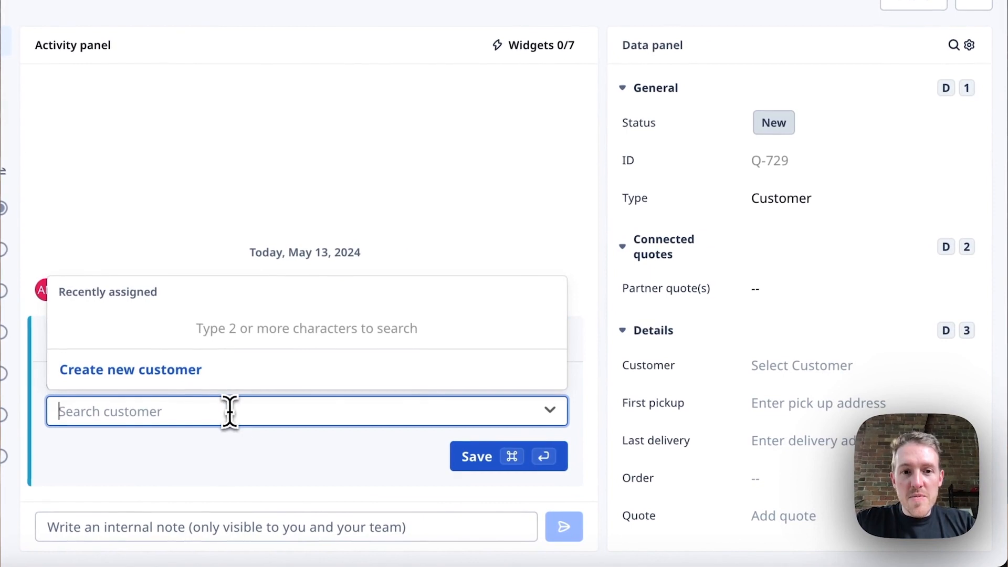
pyautogui.click(234, 167)
pyautogui.click(465, 457)
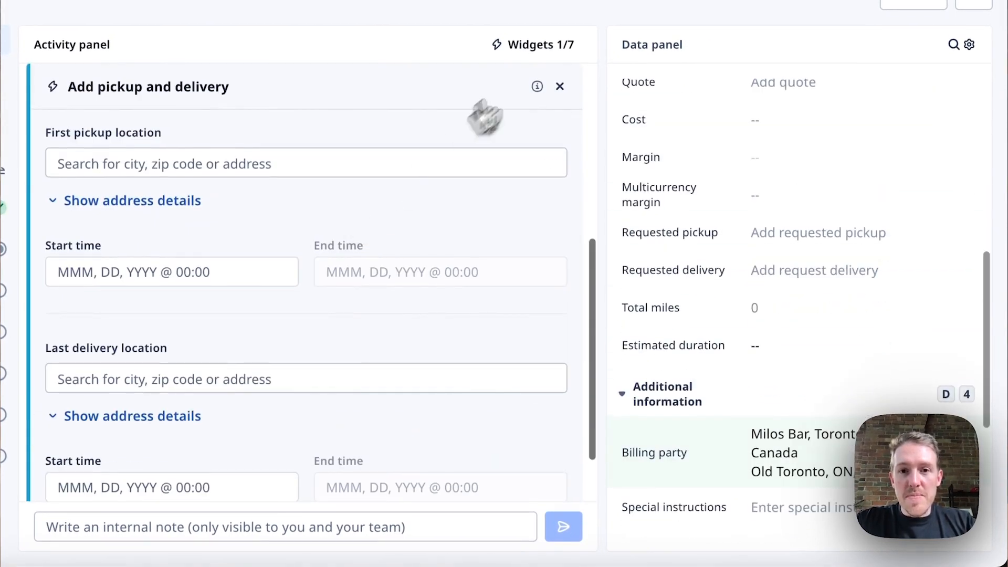
# Open the Add customer quote widget and set the quote currency to US Dollar (USD)
pyautogui.click(544, 44)
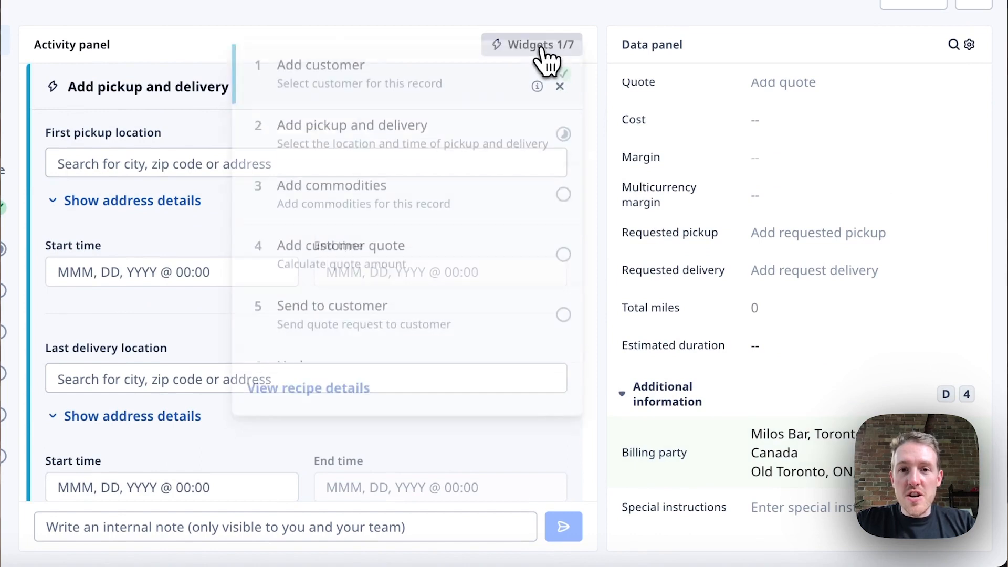
pyautogui.click(394, 286)
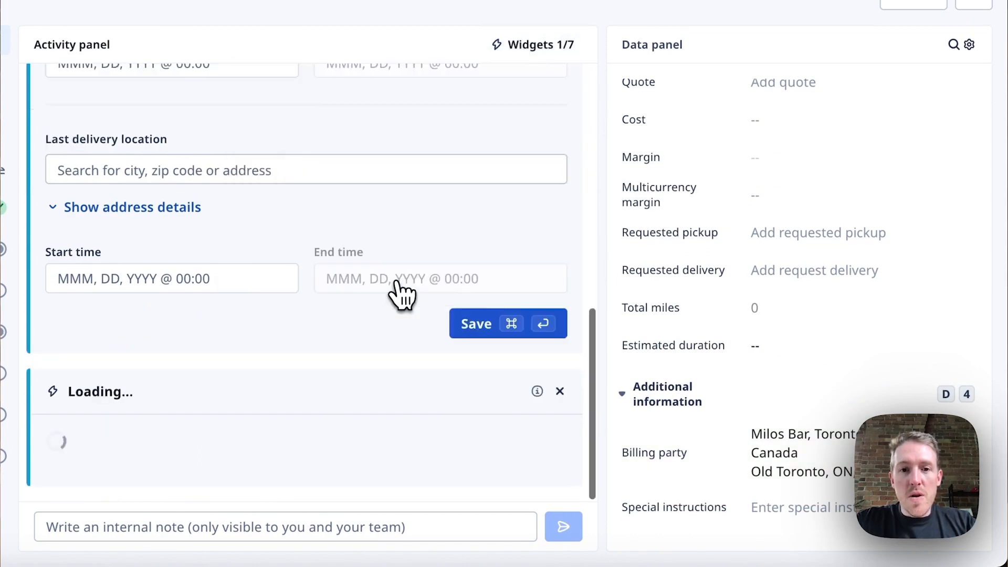
pyautogui.click(188, 247)
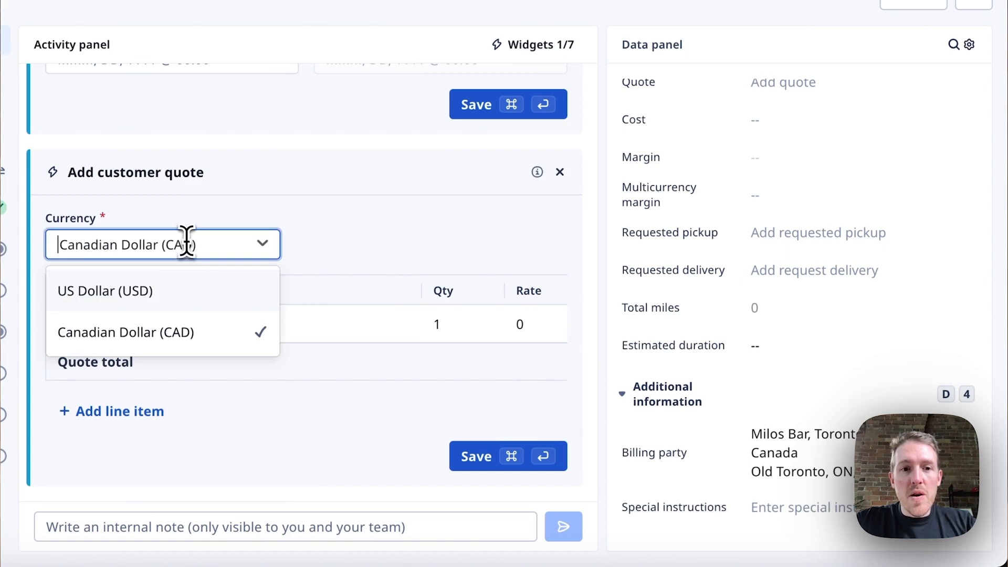
pyautogui.click(175, 294)
# Fill the Freight line item with the description Charge, quantity 1 and a rate of 1000, and save the customer quote
pyautogui.click(121, 324)
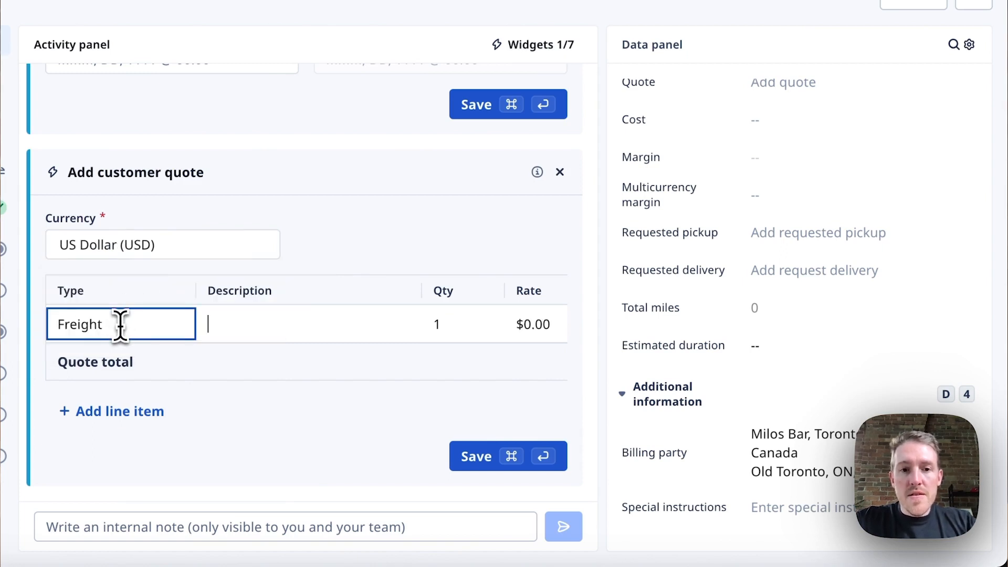
pyautogui.press('Tab')
pyautogui.press('Tab')
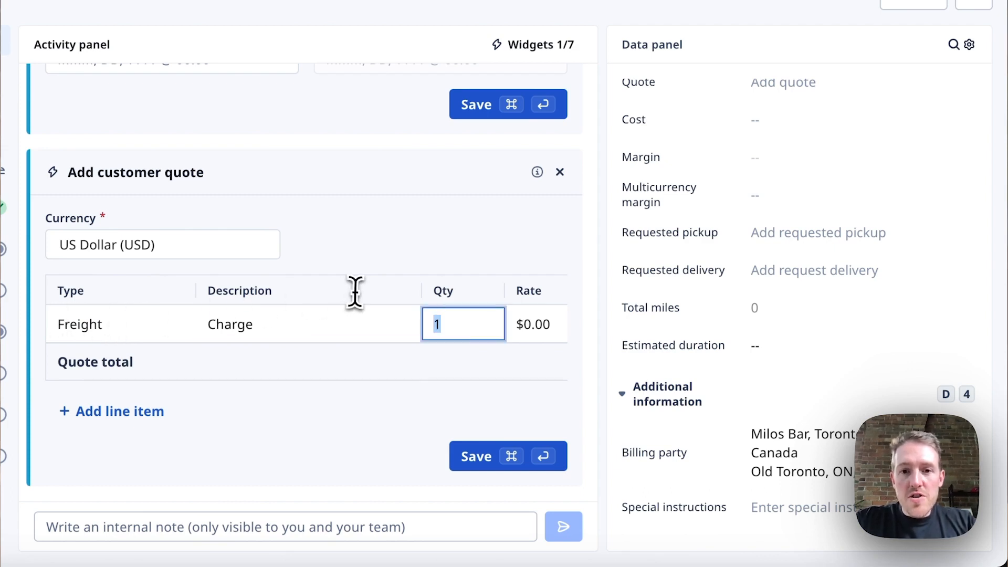
pyautogui.press('Tab')
pyautogui.write('1000')
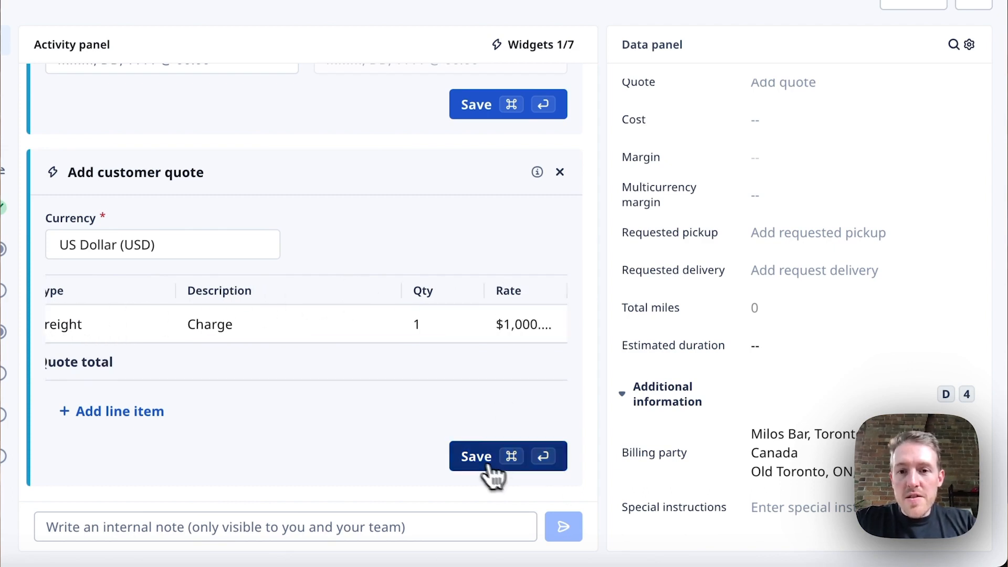
pyautogui.click(496, 470)
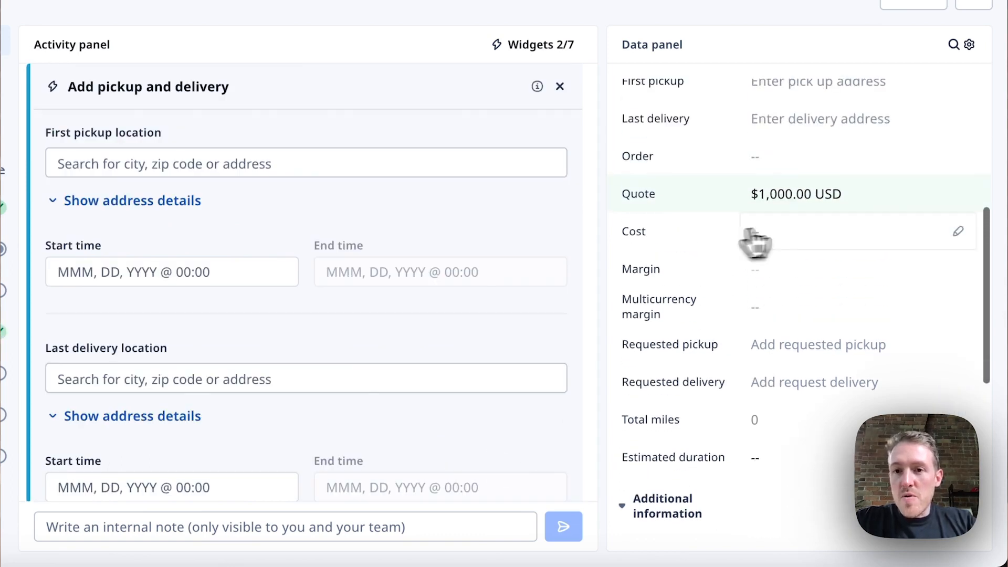
# Open the Connect quote to order widget and create a new order from the quote
pyautogui.click(552, 47)
pyautogui.scroll(-3, 461, 279)
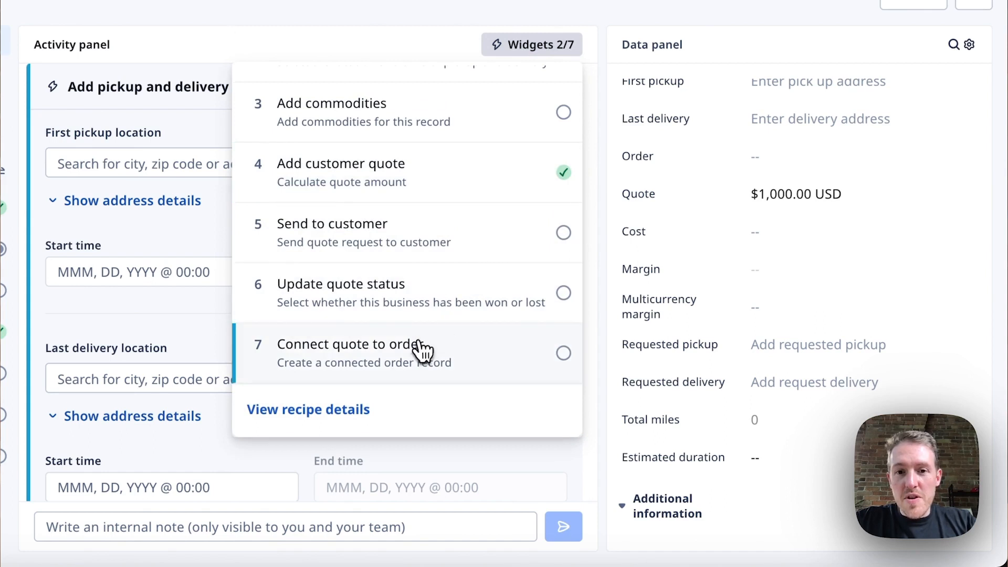
pyautogui.click(423, 349)
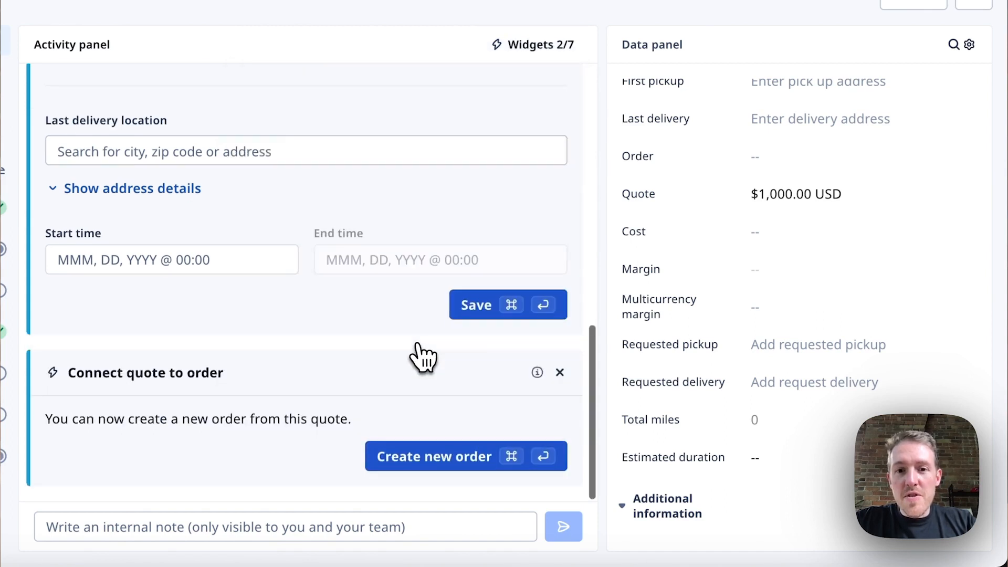
pyautogui.click(419, 458)
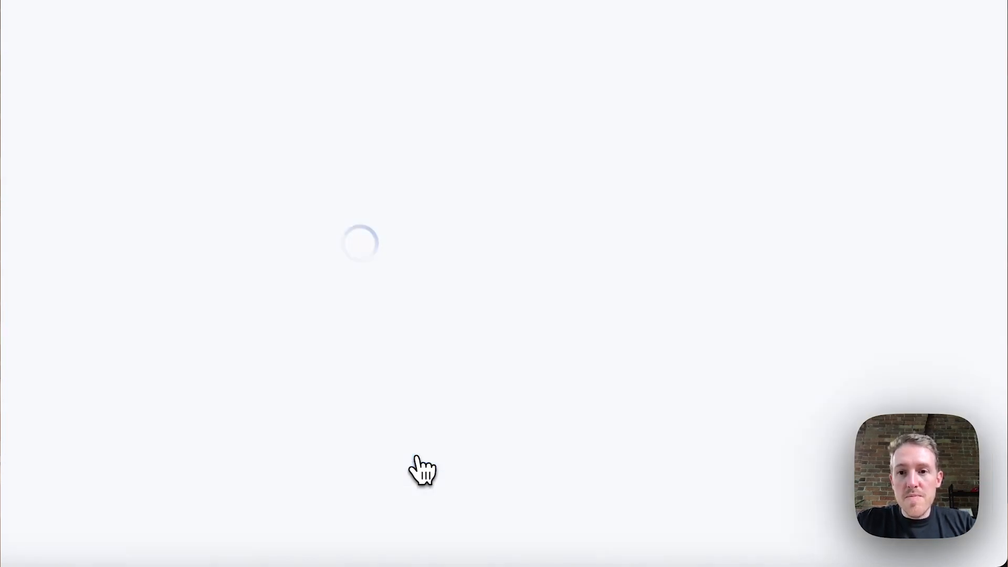
# Create an invoice from the new order, and review and save its US Dollar line items
pyautogui.scroll(-10, 788, 210)
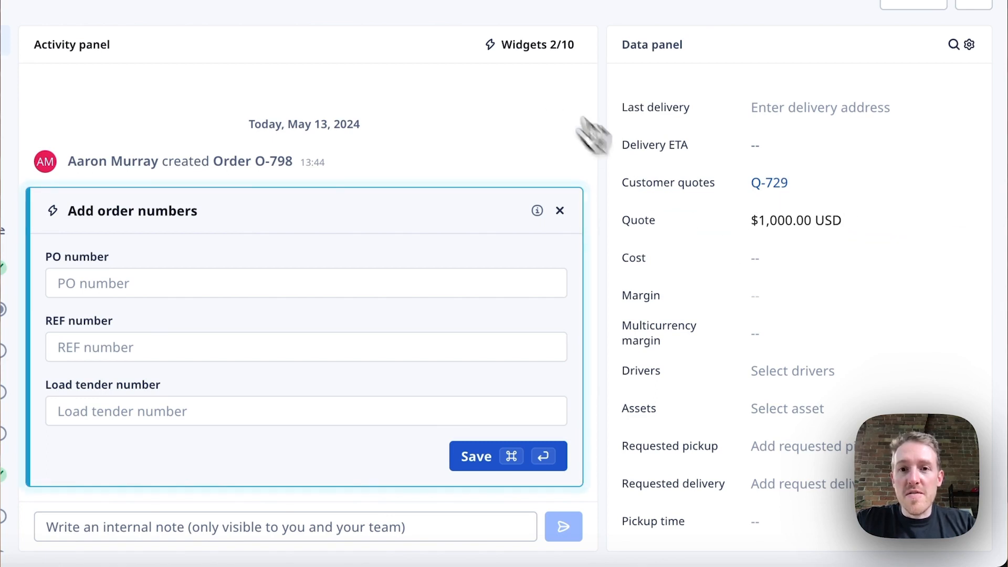
pyautogui.click(529, 49)
pyautogui.scroll(-5, 475, 252)
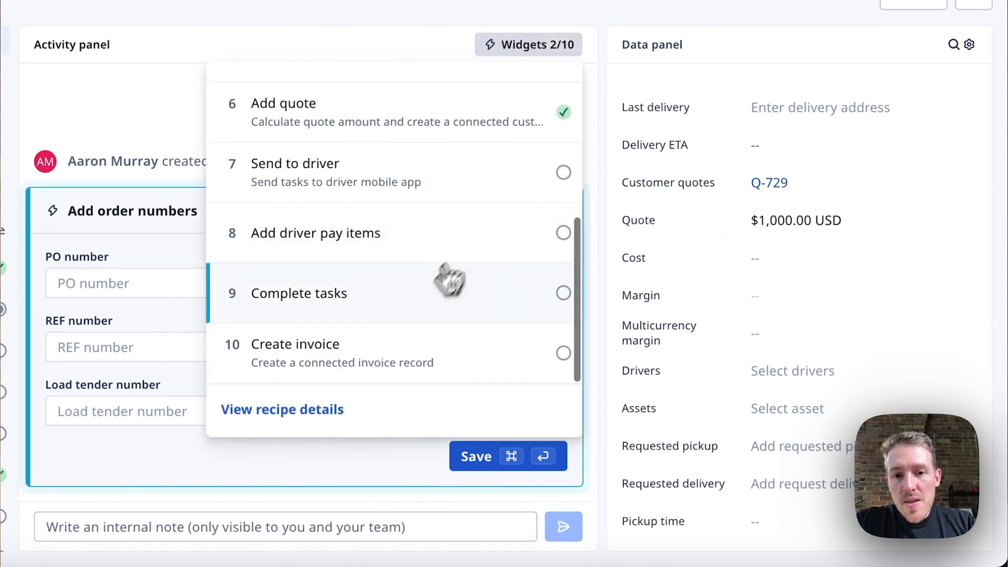
pyautogui.click(387, 361)
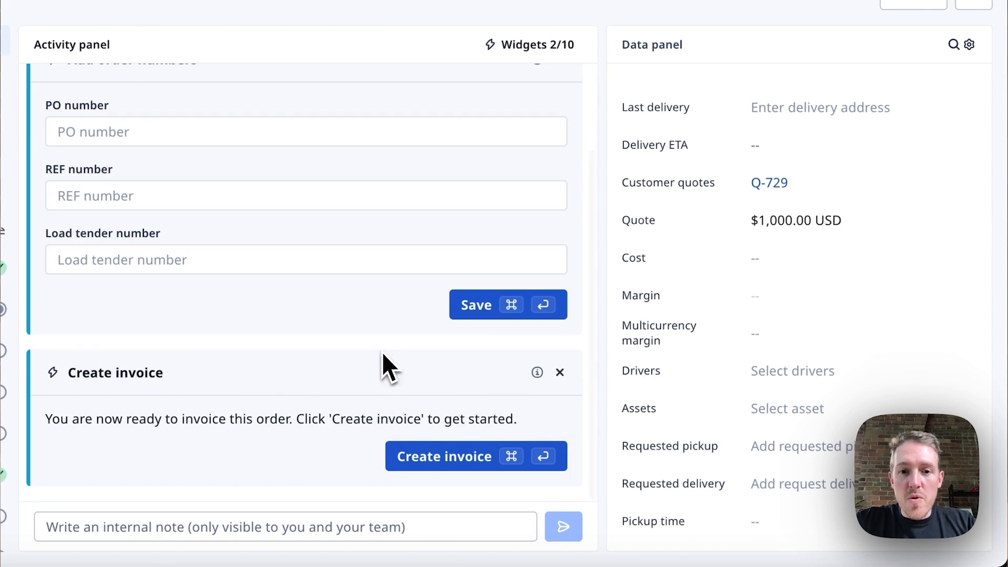
pyautogui.click(426, 475)
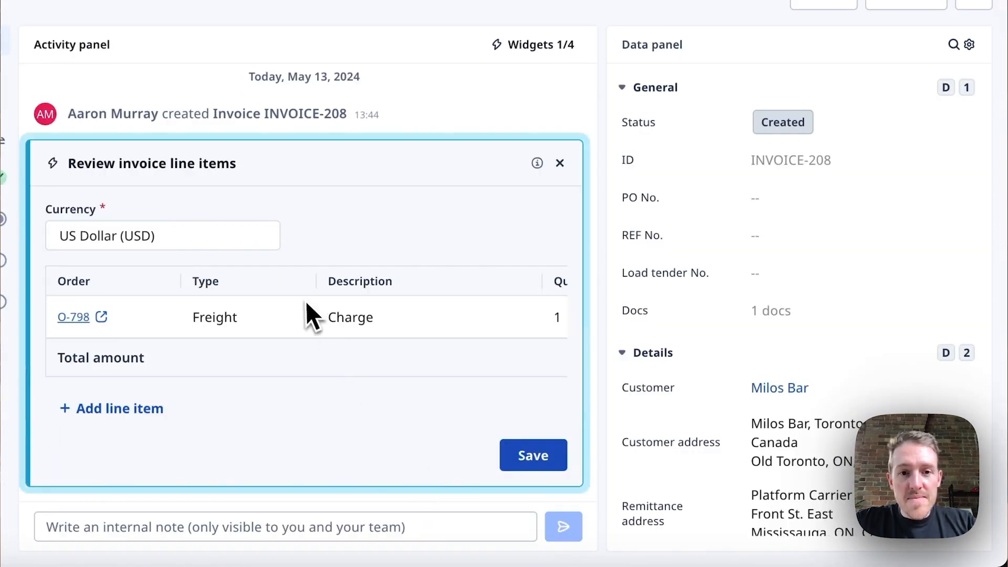
pyautogui.hscroll(6, 348, 326)
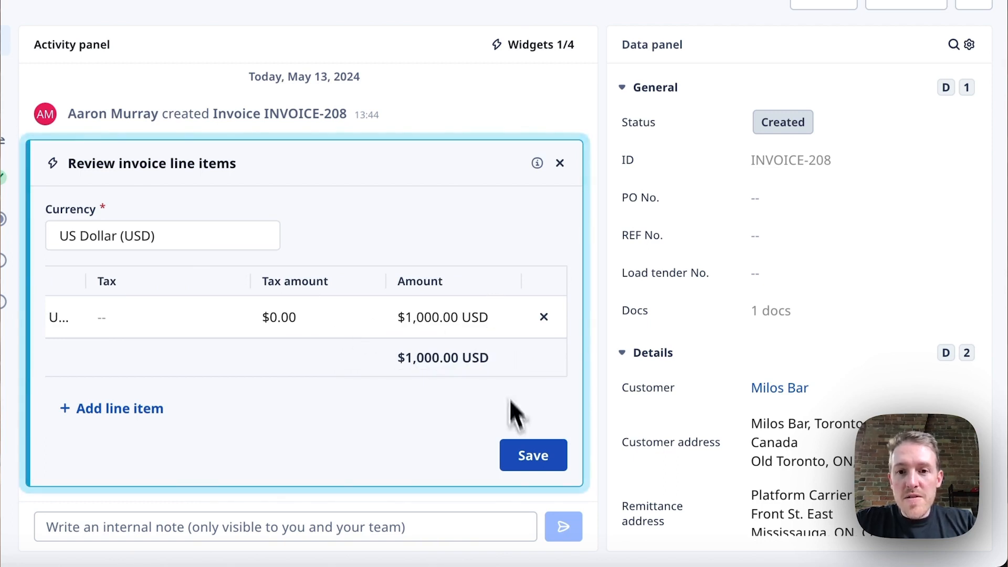
pyautogui.click(523, 461)
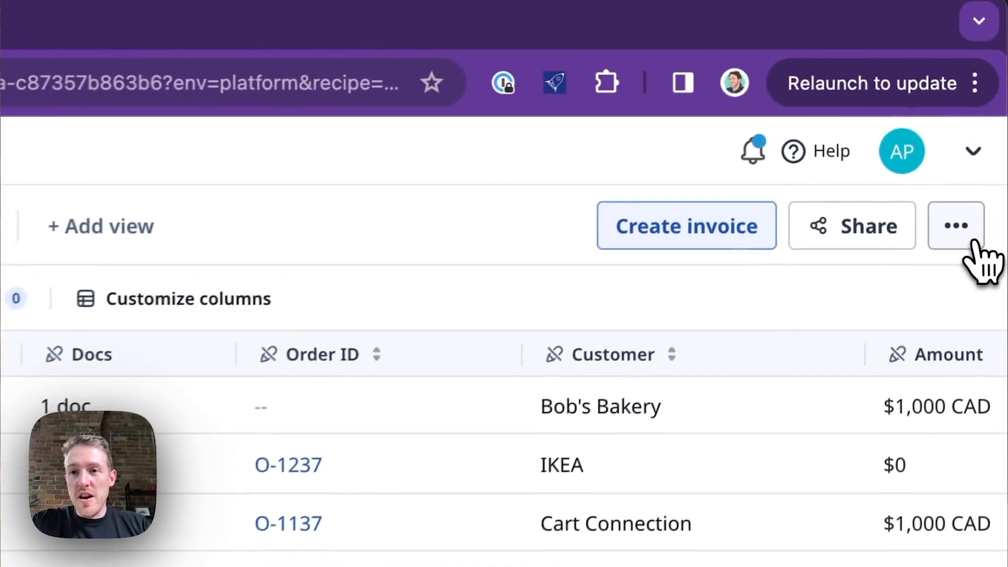
# Go through the QuickBooks Online account connection from the invoices board to the financial information page, and close it without completing
pyautogui.click(988, 125)
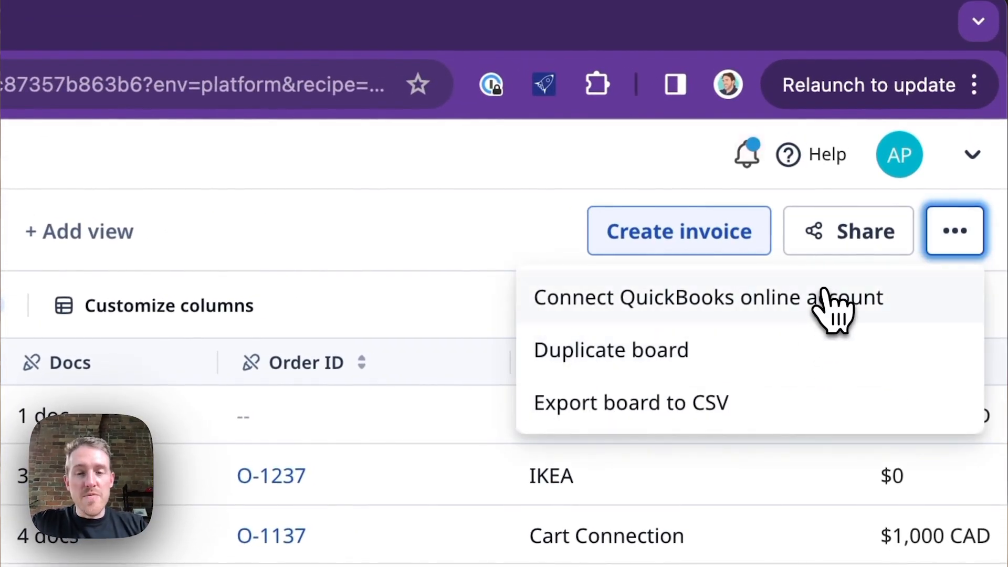
pyautogui.click(756, 298)
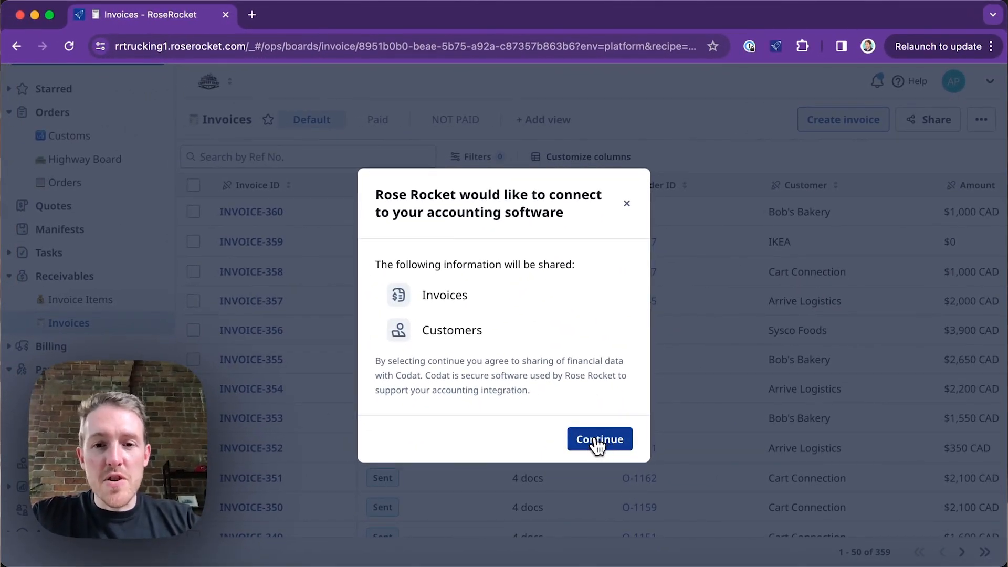
pyautogui.click(597, 441)
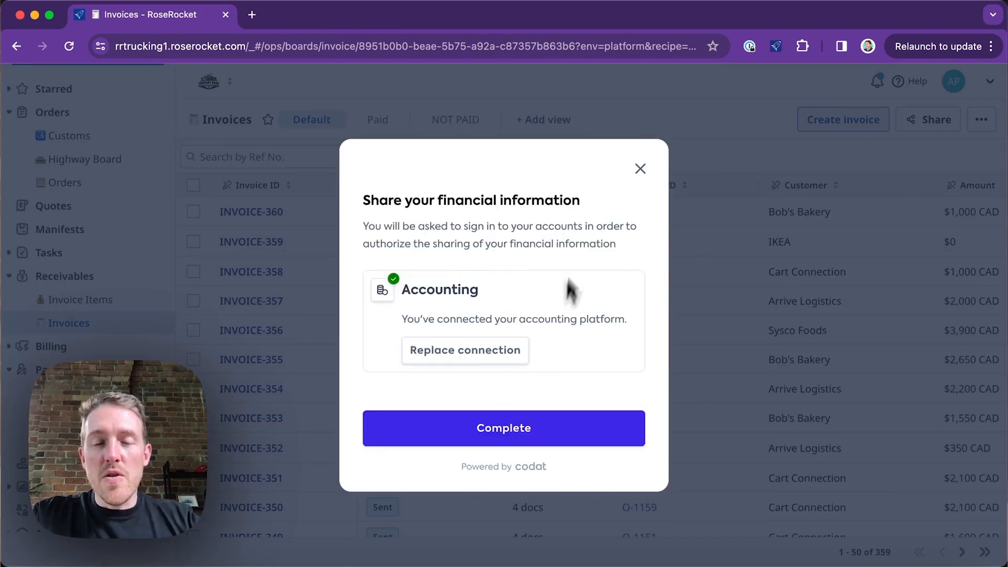
pyautogui.click(640, 168)
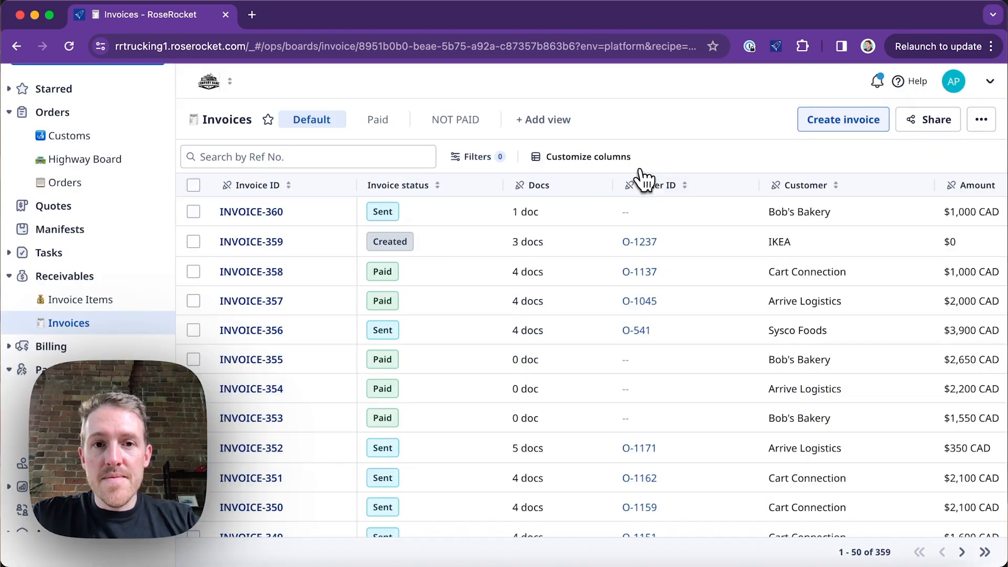
# Open the $1,000 CAD Bob's Bakery invoice as a full page and examine its line item's rate and tax columns
pyautogui.click(257, 214)
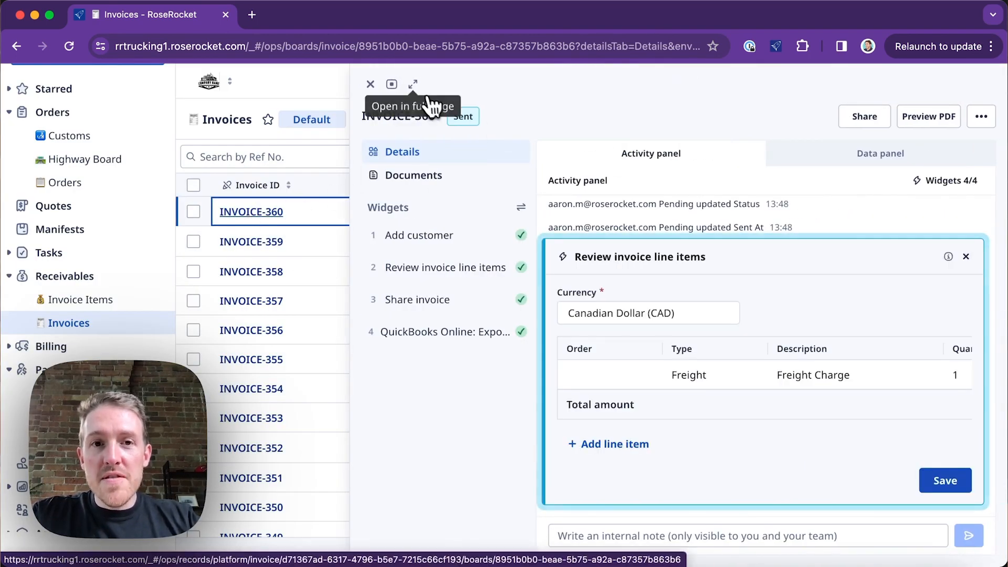
pyautogui.click(425, 94)
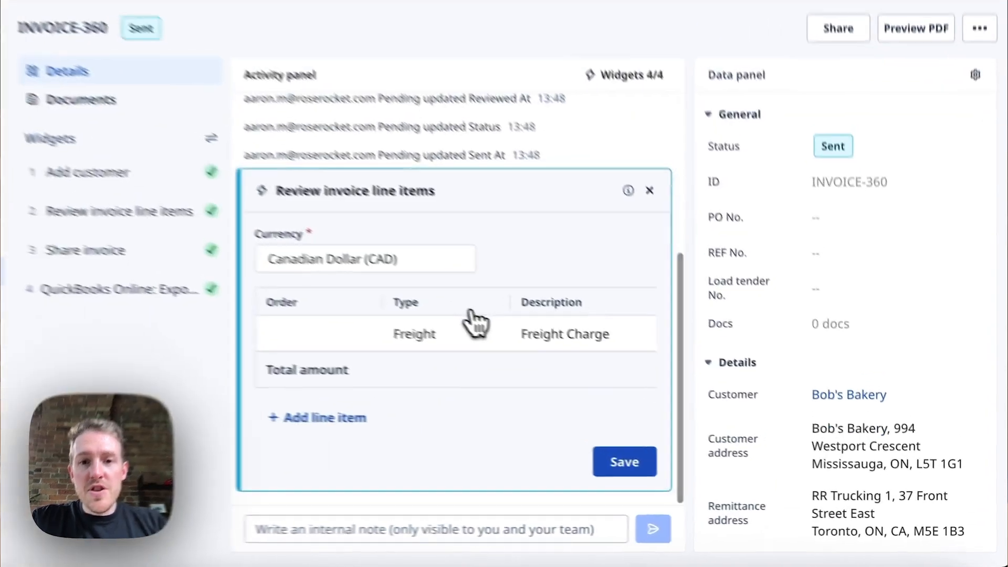
pyautogui.hscroll(5, 531, 339)
pyautogui.hscroll(-2, 506, 348)
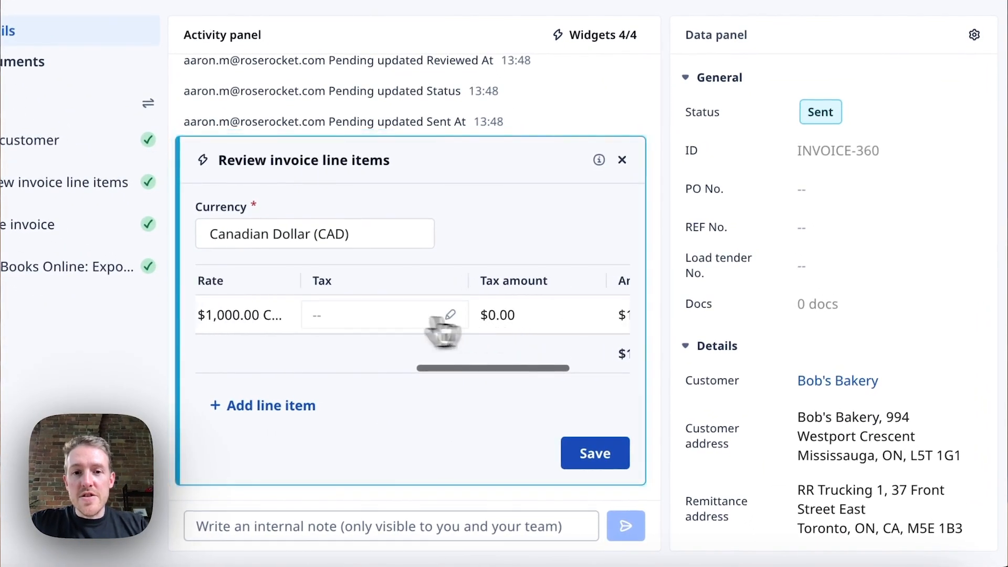
# Apply the QST Invoices tax to the invoice's $1,000 CAD freight line item and save the line items
pyautogui.click(356, 314)
pyautogui.scroll(-1, 383, 213)
pyautogui.scroll(1, 383, 209)
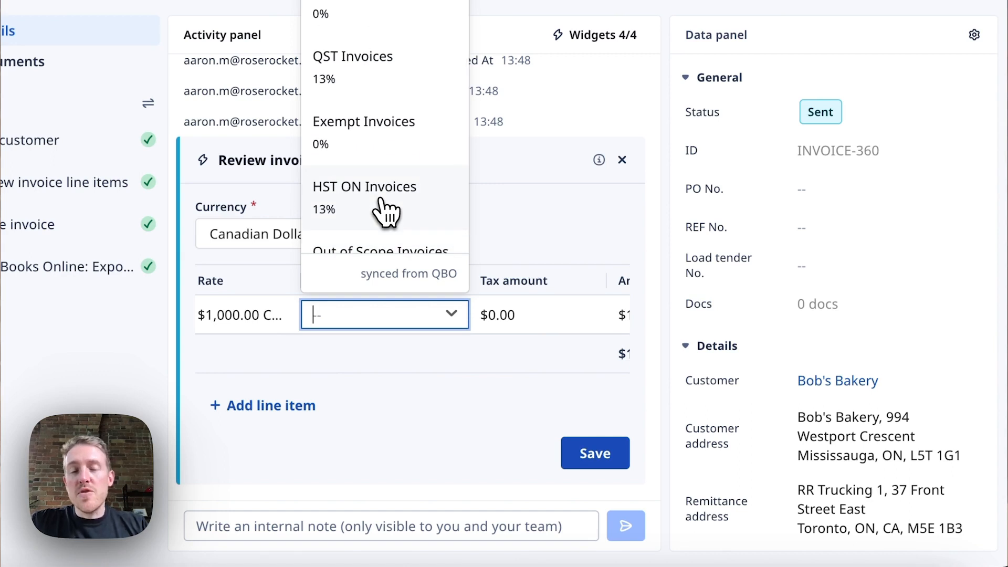
pyautogui.click(373, 79)
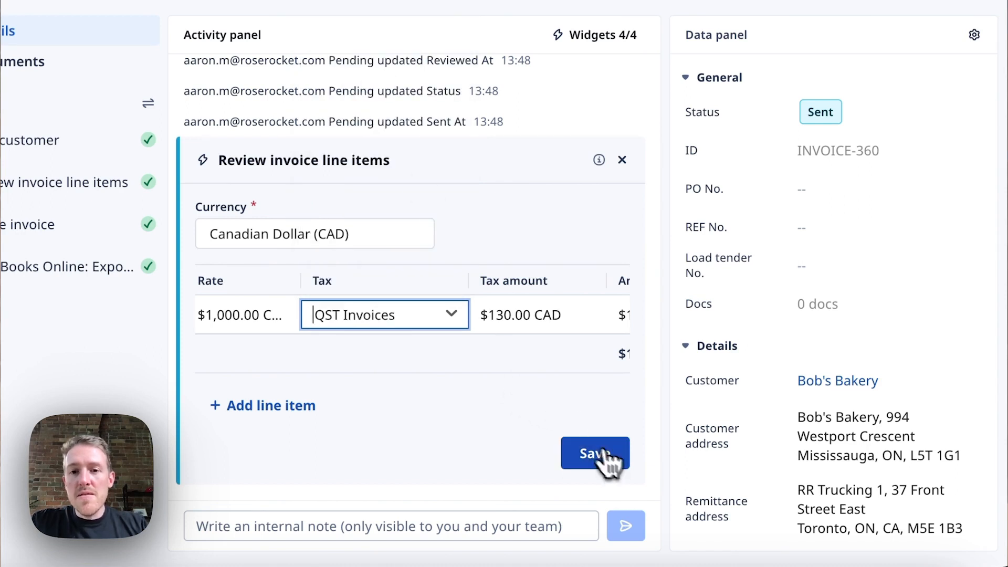
pyautogui.hscroll(5, 472, 304)
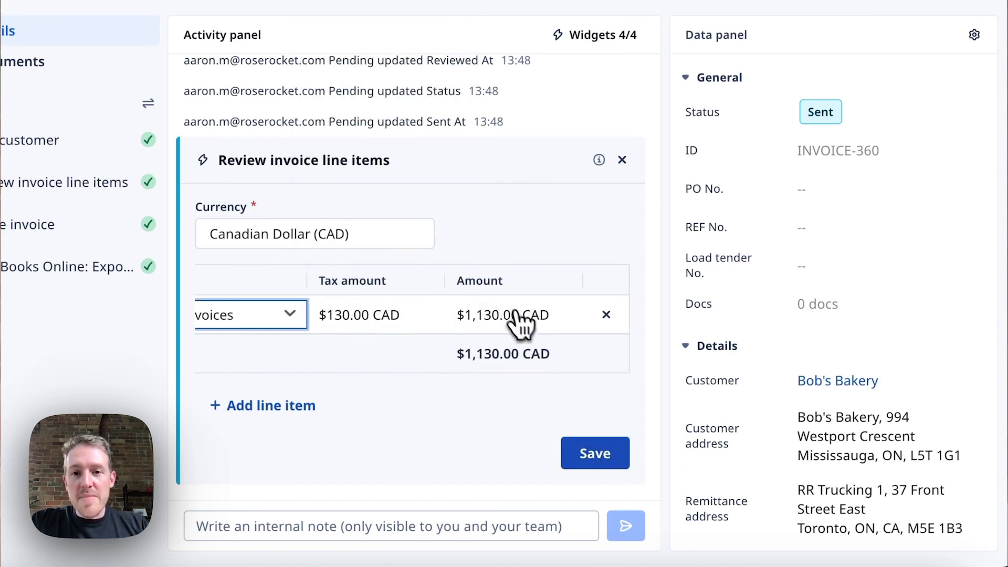
pyautogui.click(600, 465)
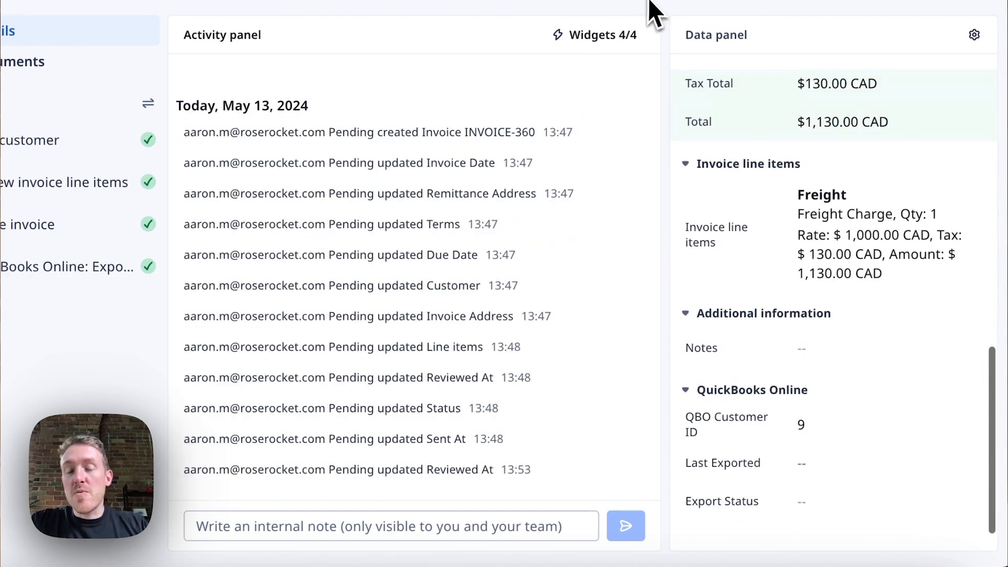
# Export the invoice to QuickBooks Online, searching for "abc" and choosing ABC Fire Products (CAD) as the QuickBooks Online customer
pyautogui.click(596, 53)
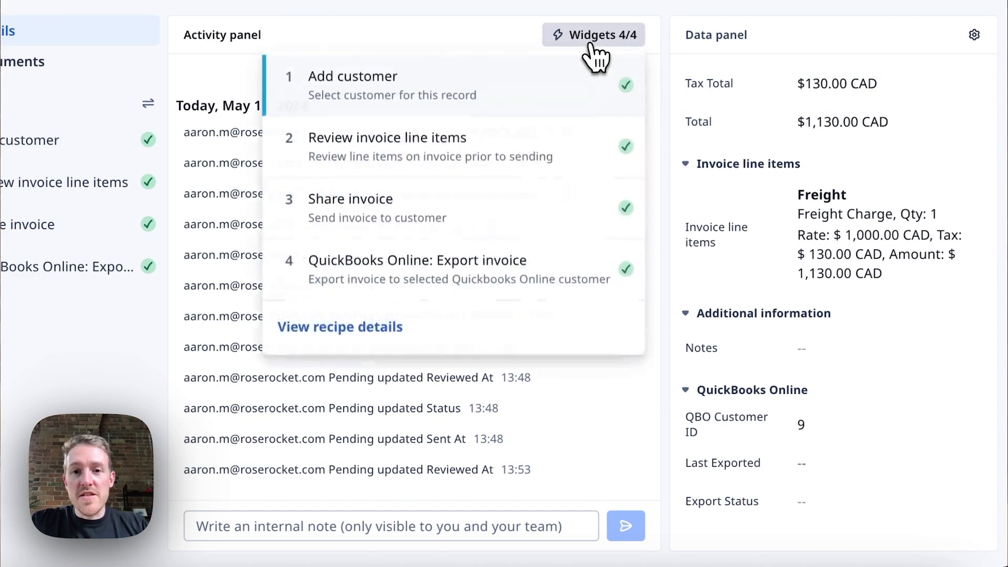
pyautogui.click(462, 272)
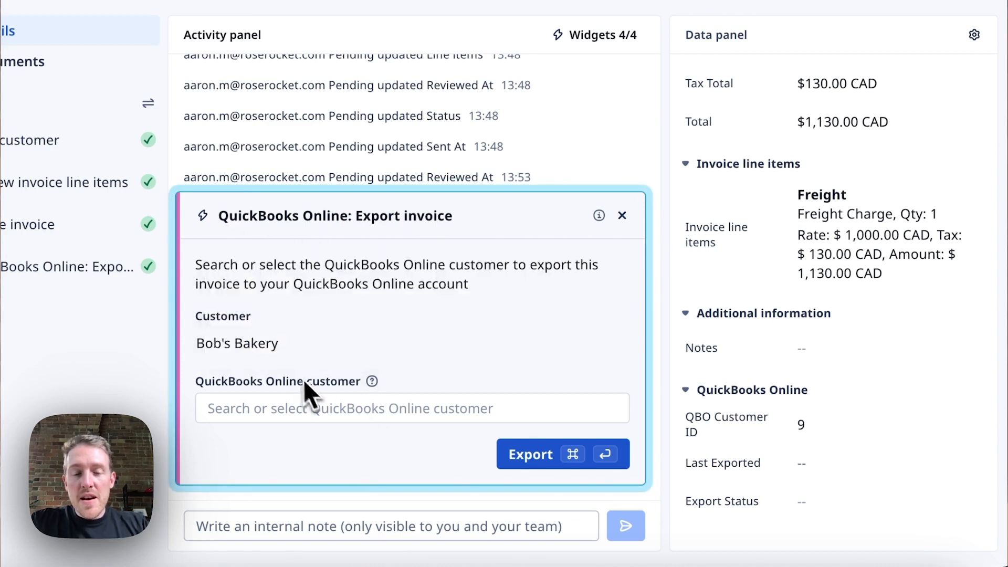
pyautogui.scroll(1, 788, 173)
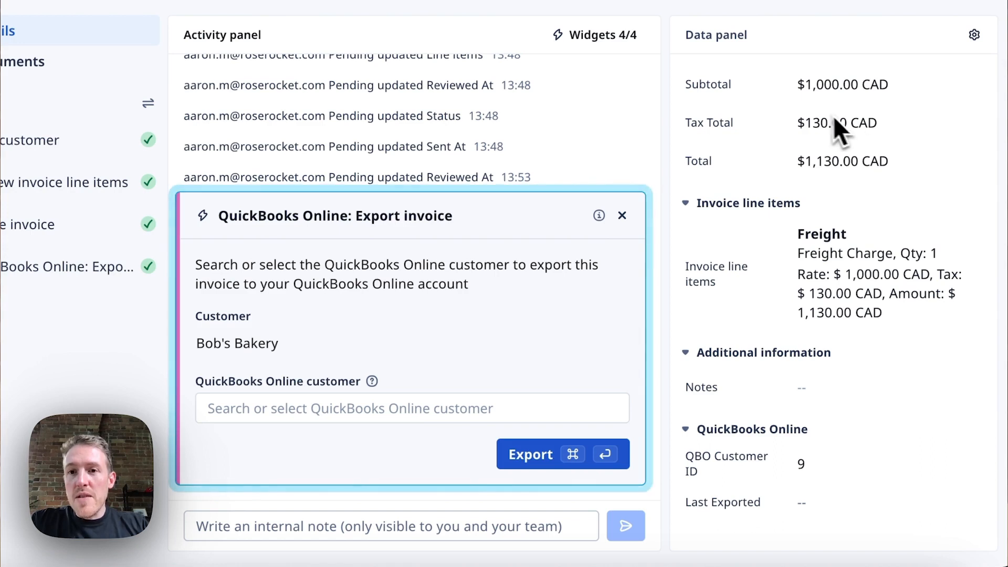
pyautogui.click(462, 411)
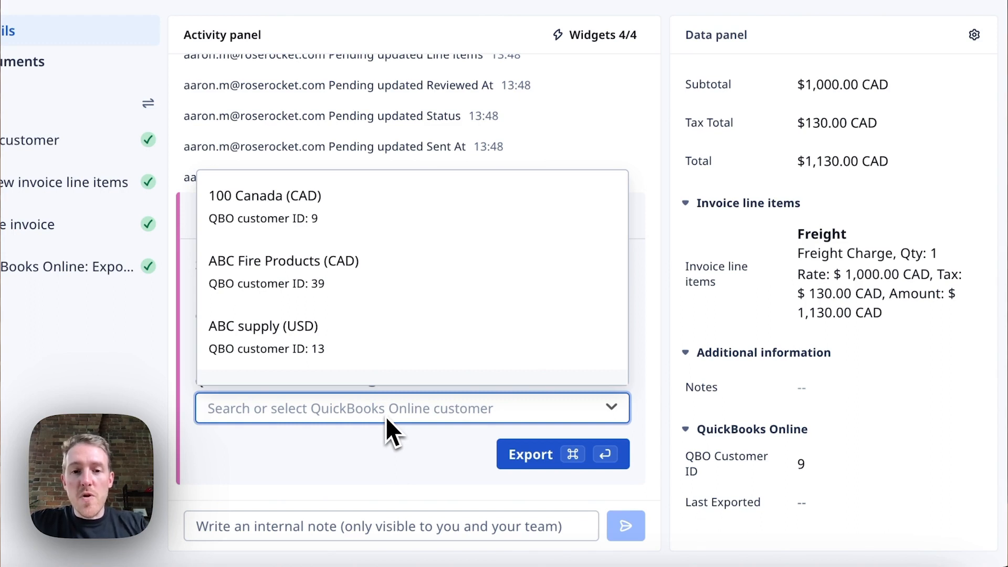
pyautogui.write('abc')
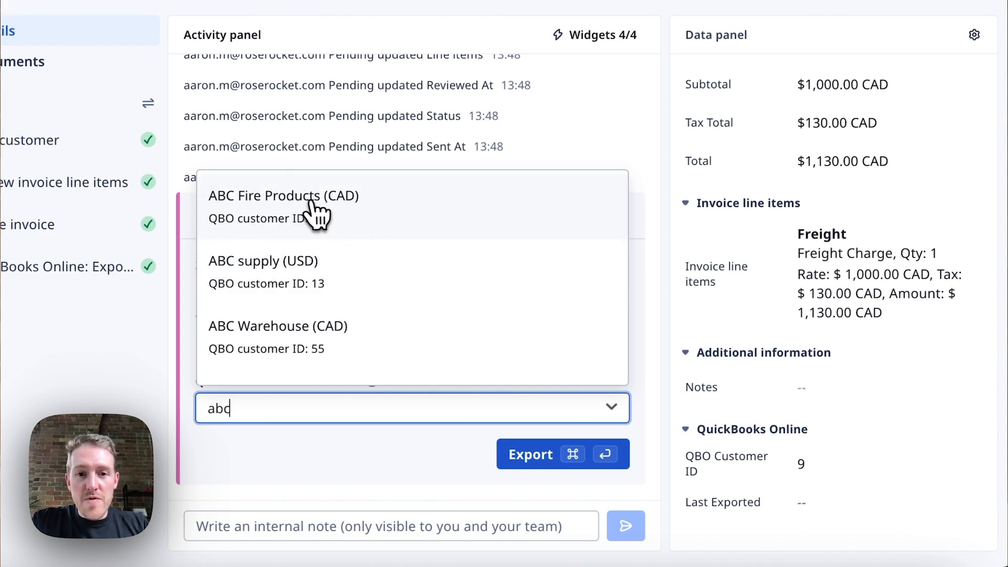
pyautogui.click(362, 218)
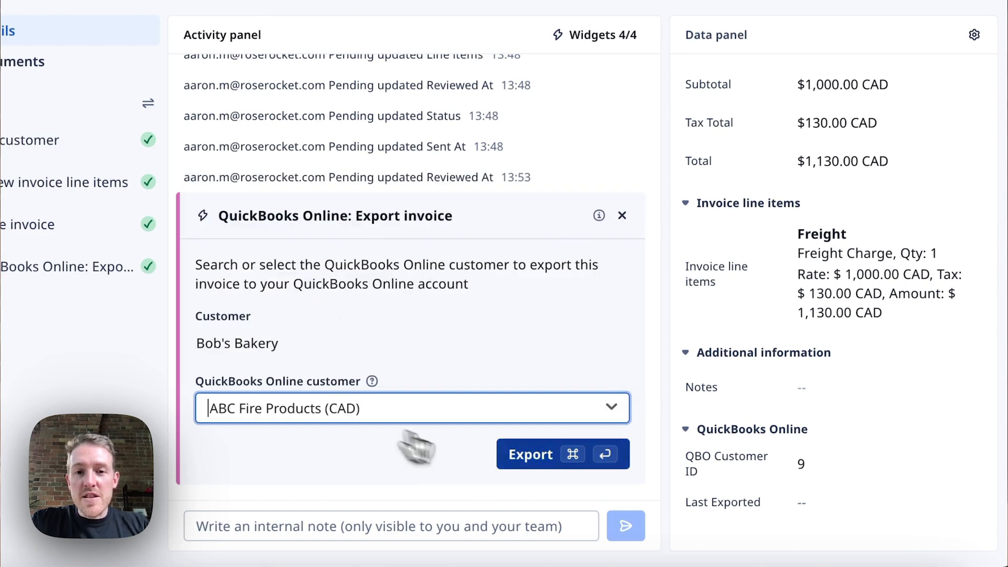
pyautogui.click(534, 463)
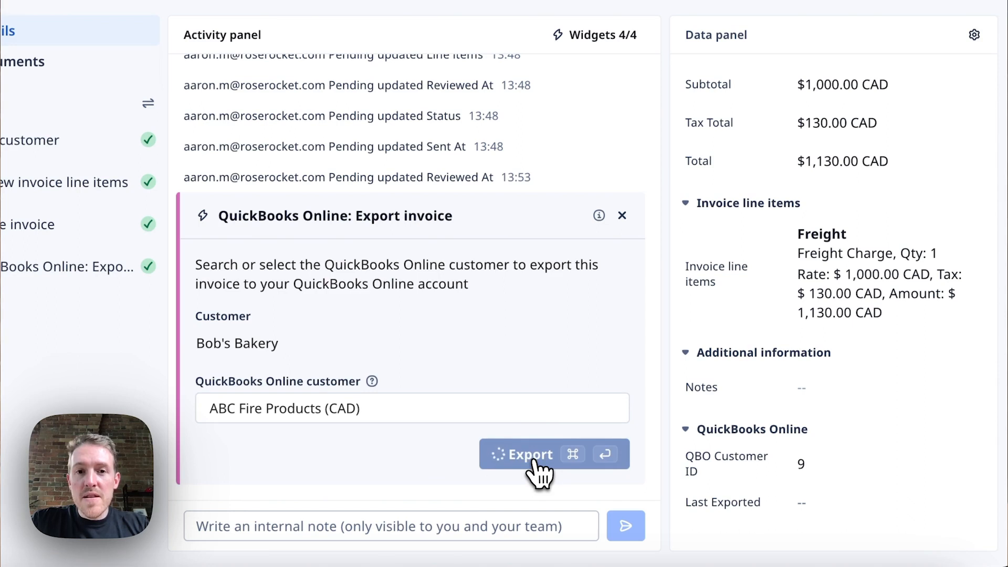